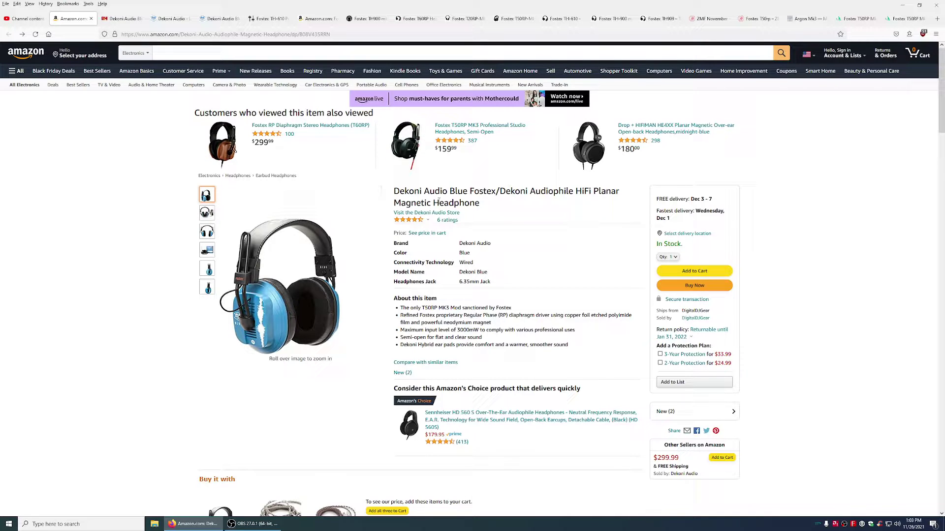
Highlight the Dekoni Audio Blue title on Amazon's $299.99 listing, then clear it.
{"action": "triple_click", "coordinate": [500, 206]}
{"action": "left_click", "coordinate": [524, 208]}
On B&H Photo, highlight the Dekoni Blue's $179.99 Black Friday price, down from $219.99.
{"action": "left_click", "coordinate": [122, 20]}
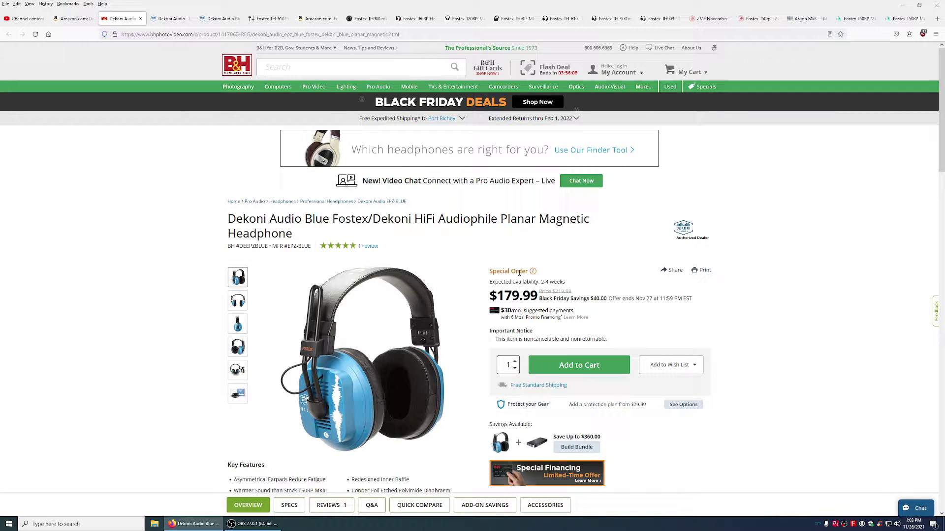
{"action": "left_click_drag", "start_coordinate": [488, 296], "coordinate": [694, 308]}
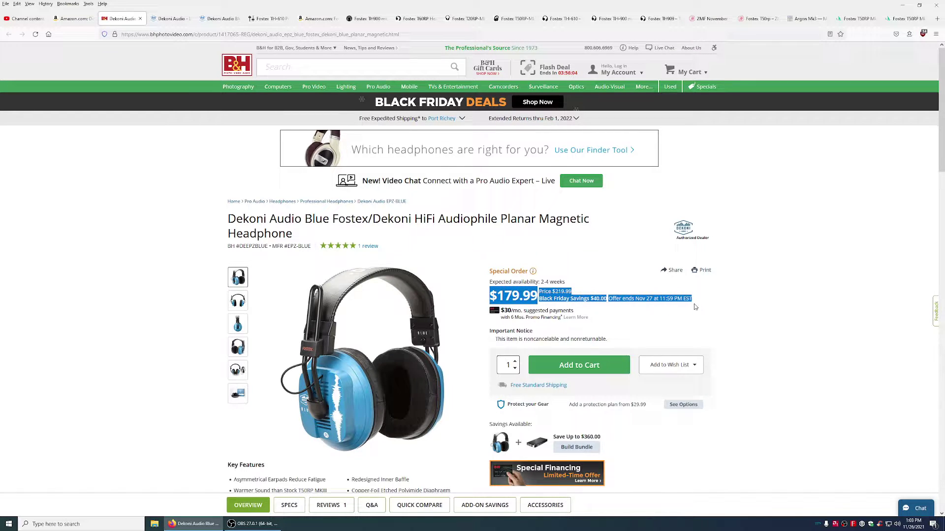
{"action": "left_click", "coordinate": [820, 306]}
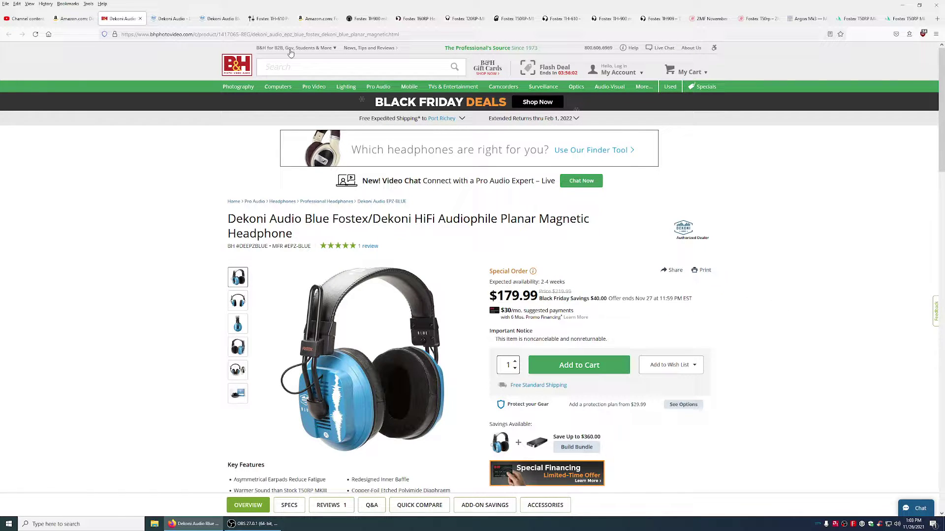
View Dekoni's Cyber Week sale, its $249.99 Audio Blue, and audio46's sold-out $509.99 TH-610.
{"action": "left_click", "coordinate": [168, 18]}
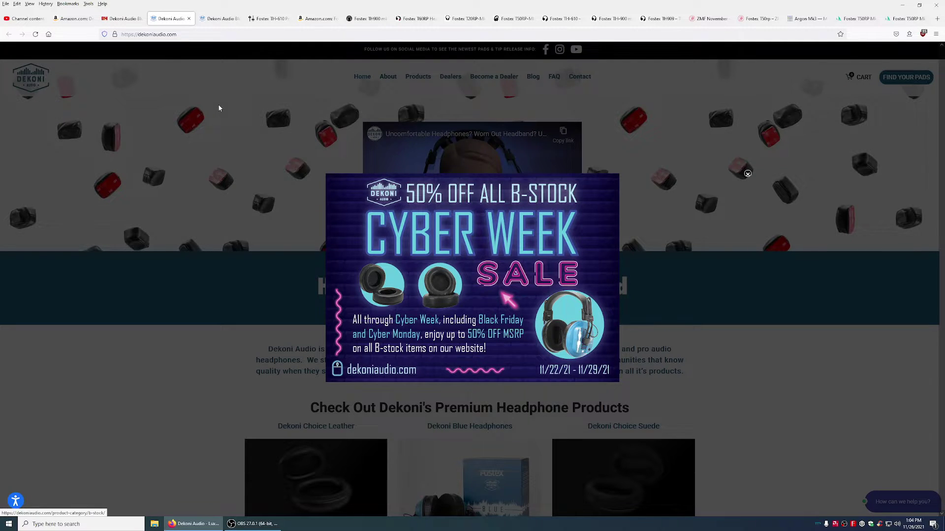
{"action": "left_click", "coordinate": [219, 18]}
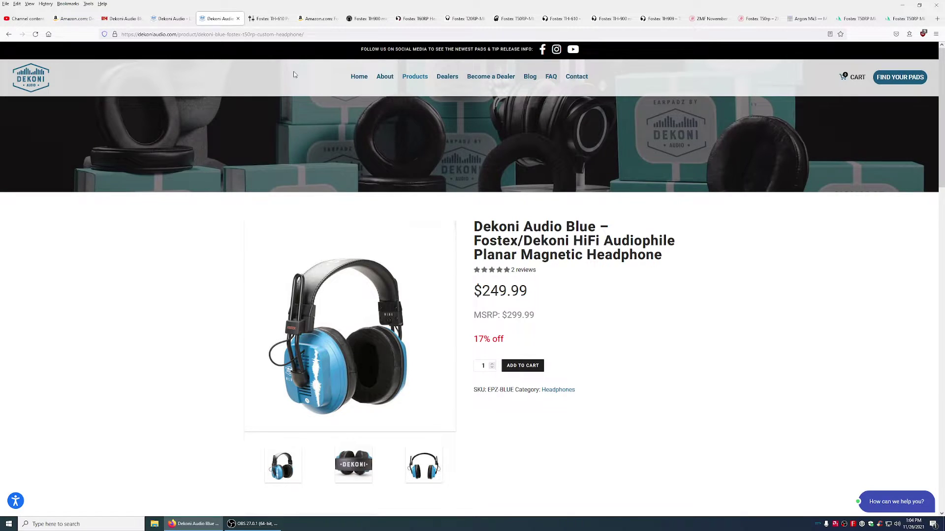
{"action": "left_click", "coordinate": [269, 18]}
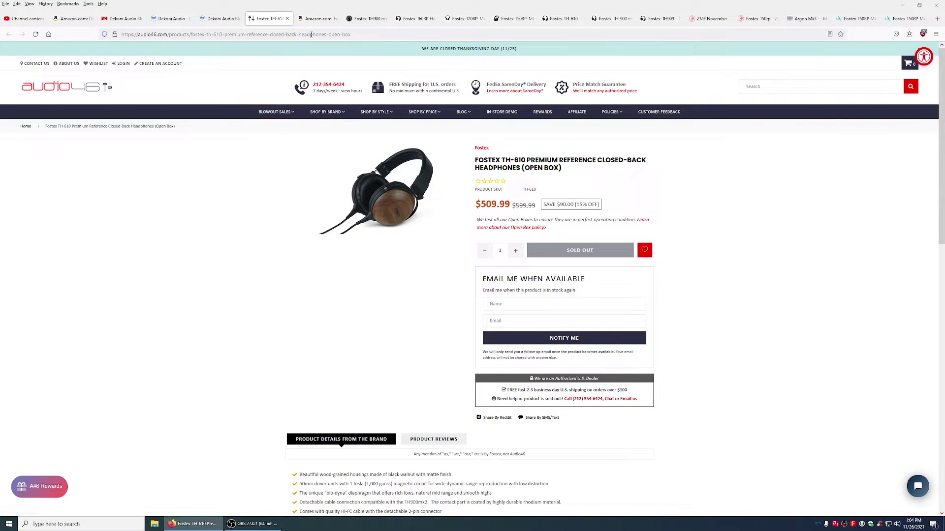
Compare Amazon's $159.99 T50RP MK3, HeadAmp's $1,699.99 TH900 mk2 Pearl White, and Thomann's $282 T60RP.
{"action": "left_click", "coordinate": [318, 18]}
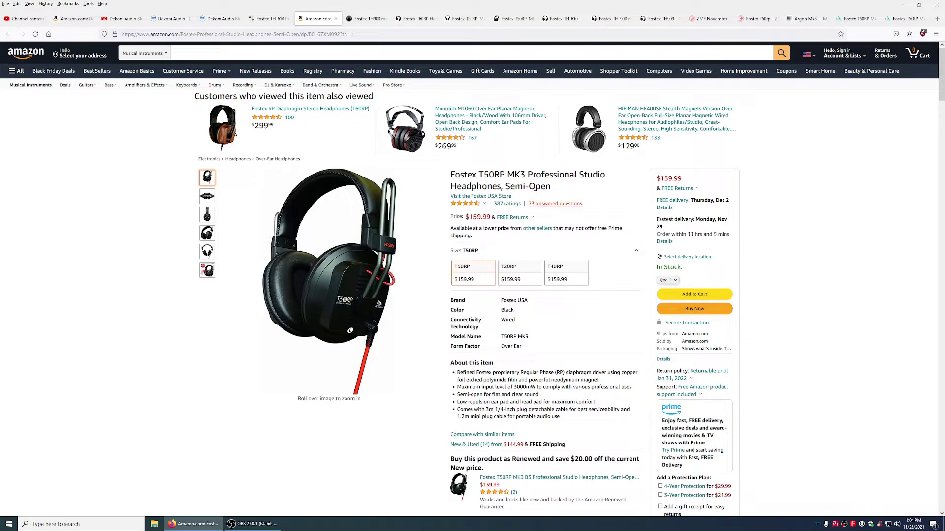
{"action": "left_click", "coordinate": [366, 19]}
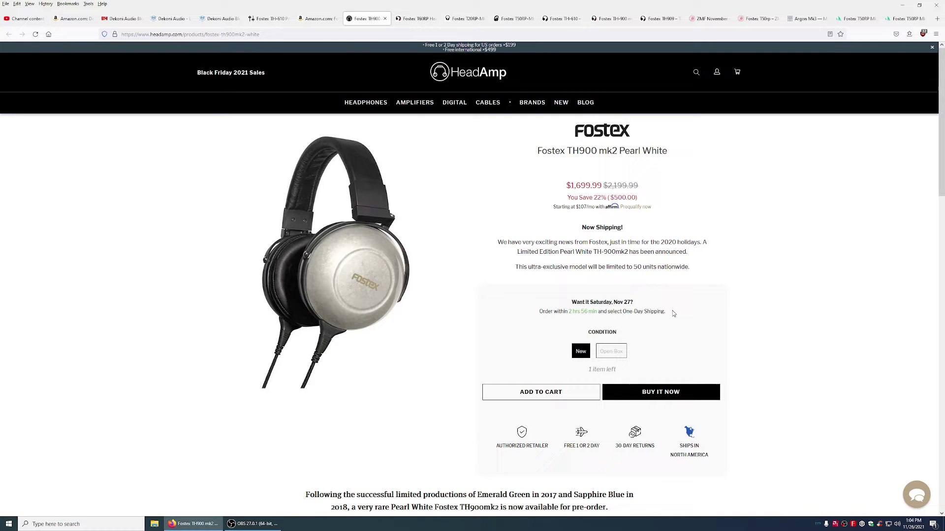
{"action": "left_click_drag", "start_coordinate": [619, 152], "coordinate": [668, 150]}
{"action": "left_click", "coordinate": [751, 180]}
{"action": "left_click", "coordinate": [413, 19]}
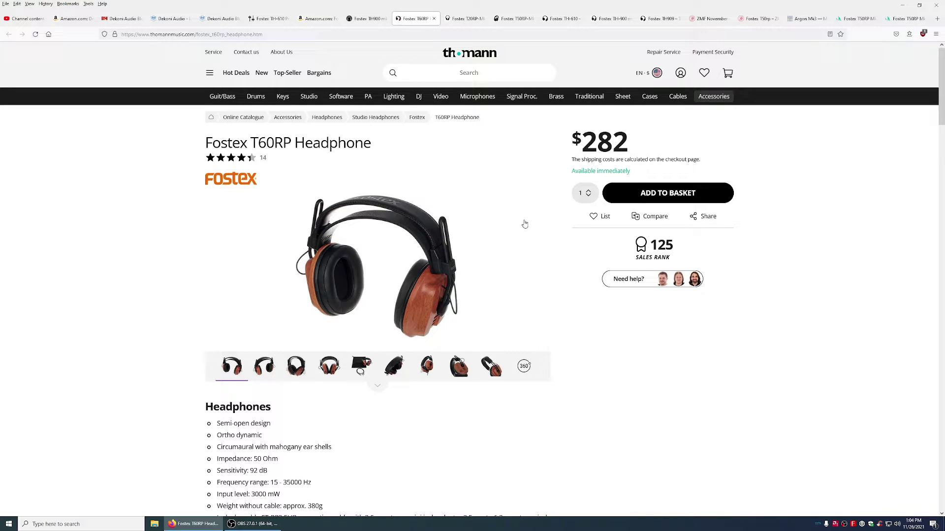
Review Thomann's prices: T20RP $140, T50RP $150, TH-610 $594, TH-900 mk2 $1,425, TH909 $1,699.
{"action": "left_click", "coordinate": [464, 18]}
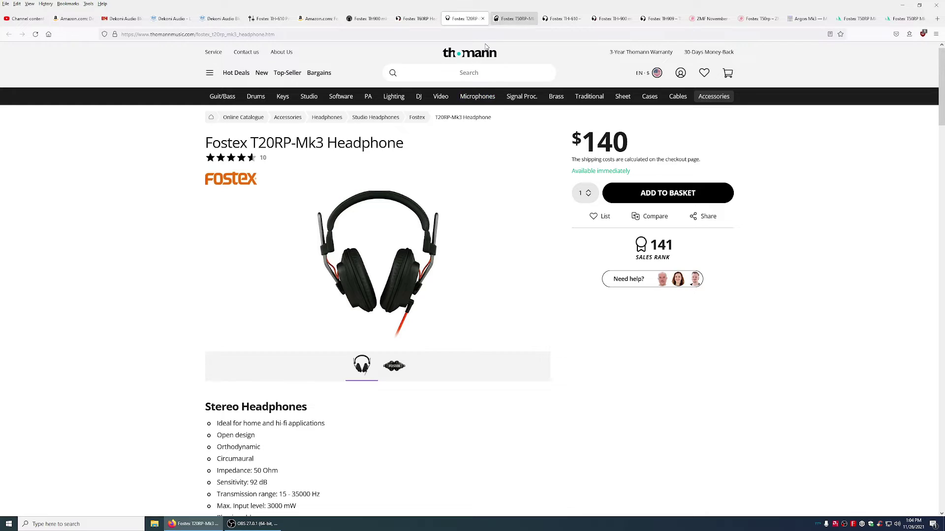
{"action": "left_click", "coordinate": [510, 19]}
{"action": "left_click_drag", "start_coordinate": [573, 147], "coordinate": [643, 148]}
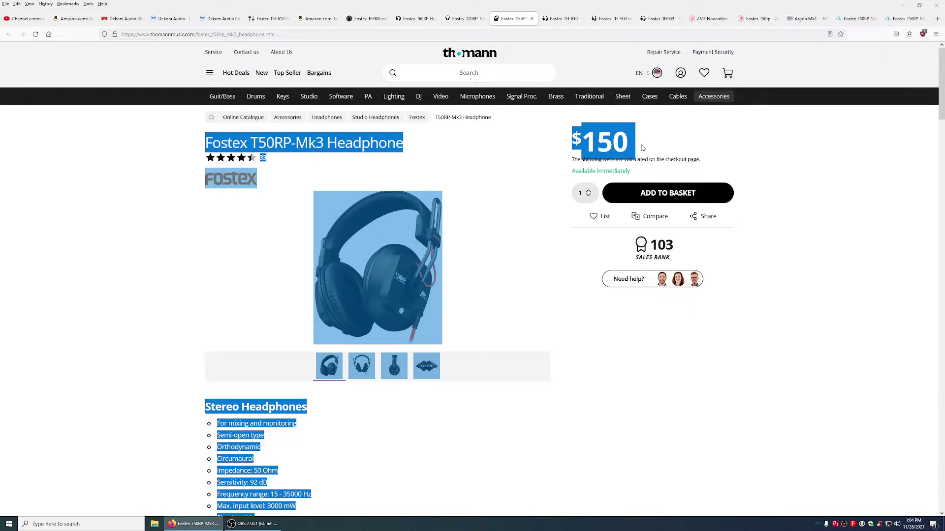
{"action": "left_click", "coordinate": [658, 146]}
{"action": "left_click", "coordinate": [563, 19]}
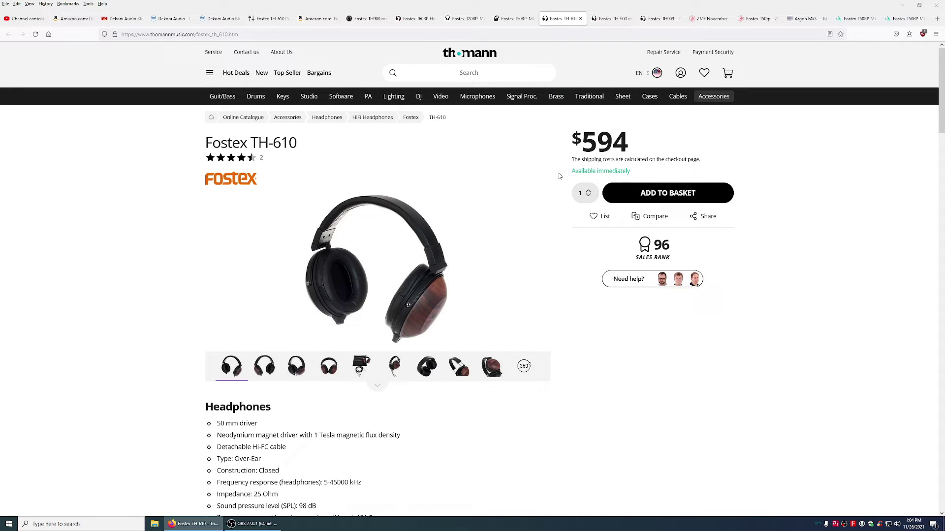
{"action": "left_click", "coordinate": [609, 19]}
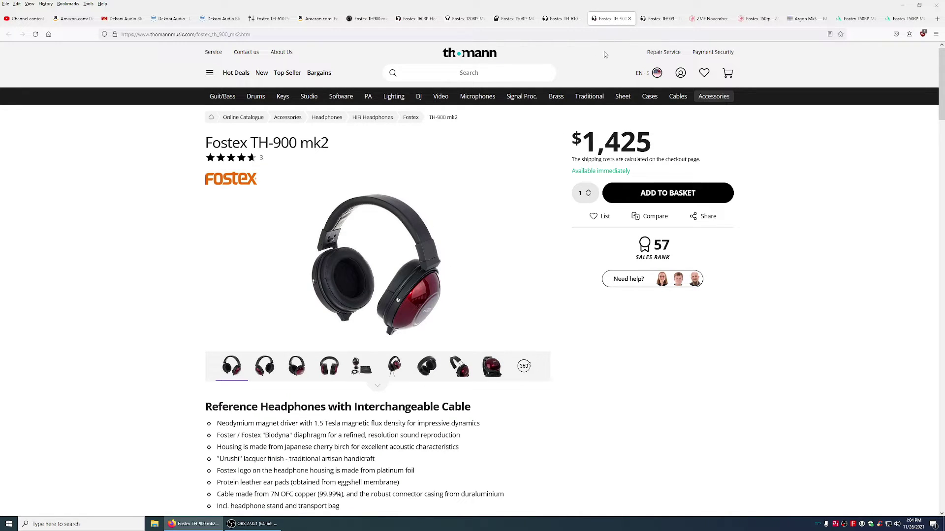
{"action": "left_click", "coordinate": [658, 18]}
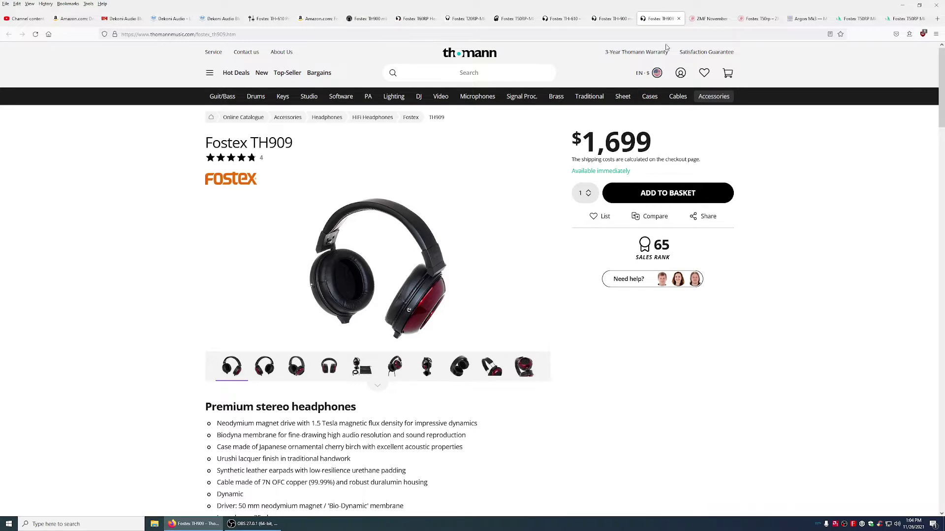
Check ZMF's B-Stock Pads and $159.99 Fostex T50rp, then Mod House's Argon Mk3 from $270.
{"action": "left_click", "coordinate": [707, 18]}
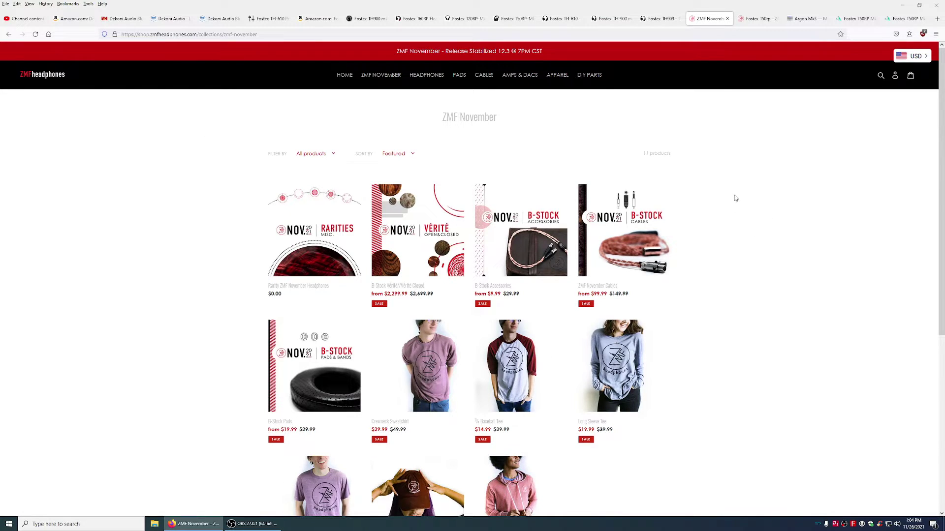
{"action": "scroll", "coordinate": [721, 232], "scroll_direction": "down", "scroll_amount": 2}
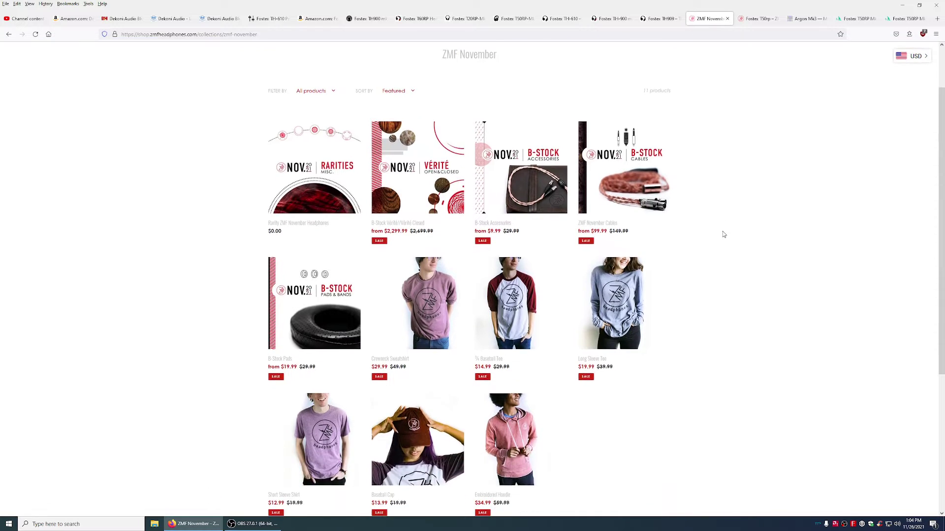
{"action": "scroll", "coordinate": [720, 233], "scroll_direction": "down", "scroll_amount": 3}
{"action": "scroll", "coordinate": [518, 318], "scroll_direction": "up", "scroll_amount": 2}
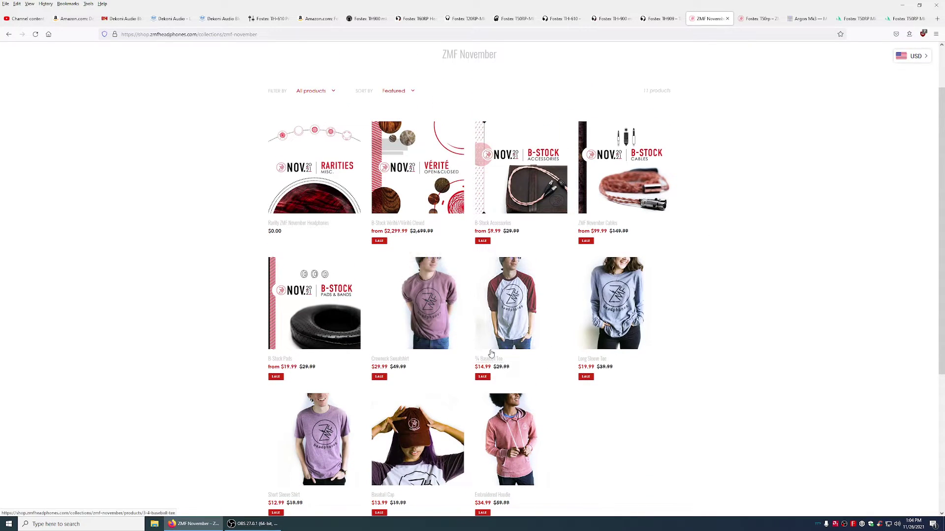
{"action": "scroll", "coordinate": [517, 317], "scroll_direction": "up", "scroll_amount": 2}
{"action": "scroll", "coordinate": [434, 355], "scroll_direction": "down", "scroll_amount": 3}
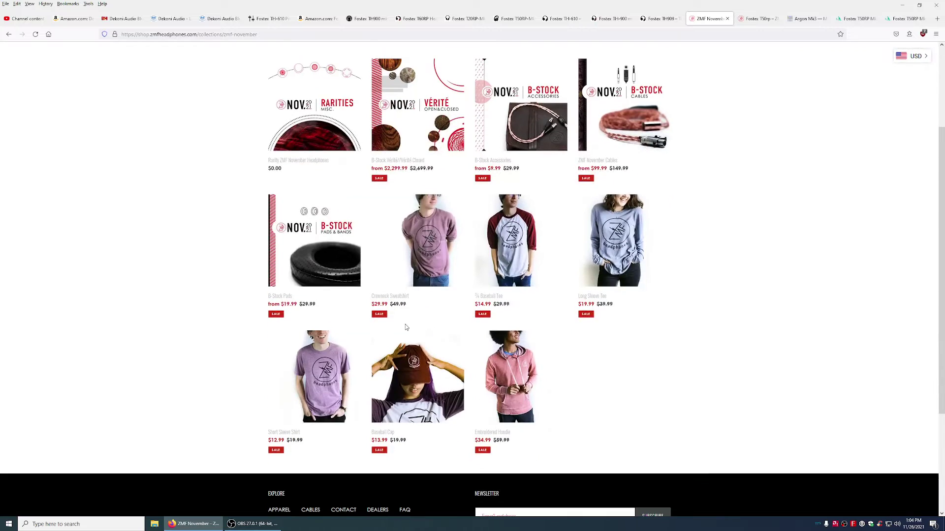
{"action": "scroll", "coordinate": [405, 323], "scroll_direction": "up", "scroll_amount": 3}
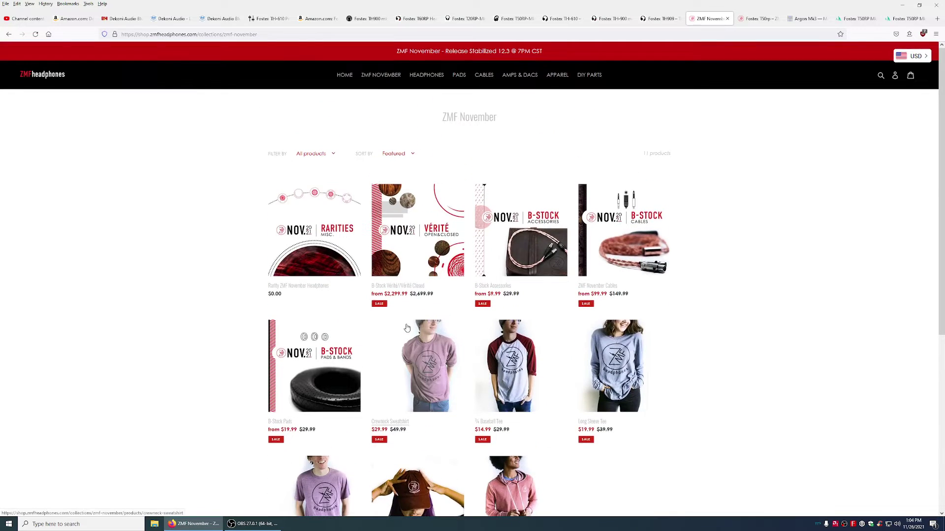
{"action": "left_click", "coordinate": [304, 381]}
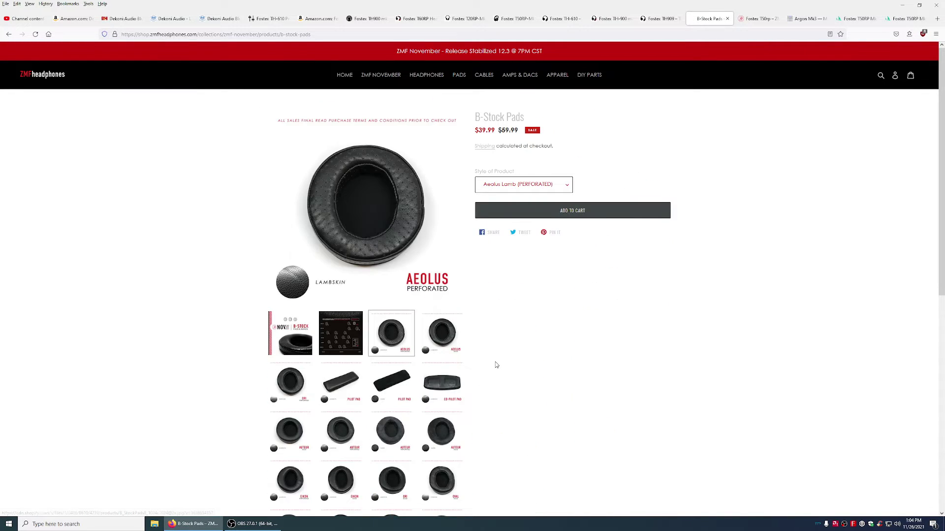
{"action": "scroll", "coordinate": [496, 357], "scroll_direction": "down", "scroll_amount": 3}
{"action": "scroll", "coordinate": [496, 356], "scroll_direction": "up", "scroll_amount": 3}
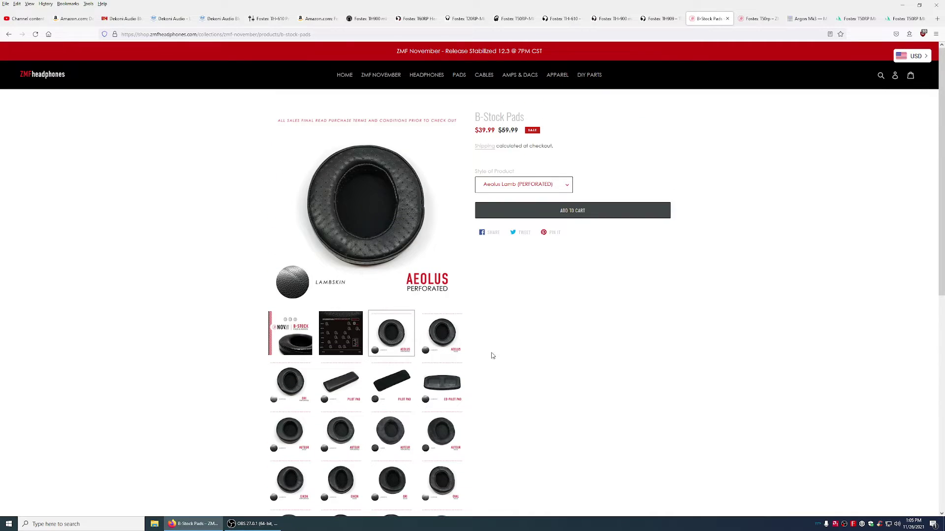
{"action": "left_click", "coordinate": [759, 19]}
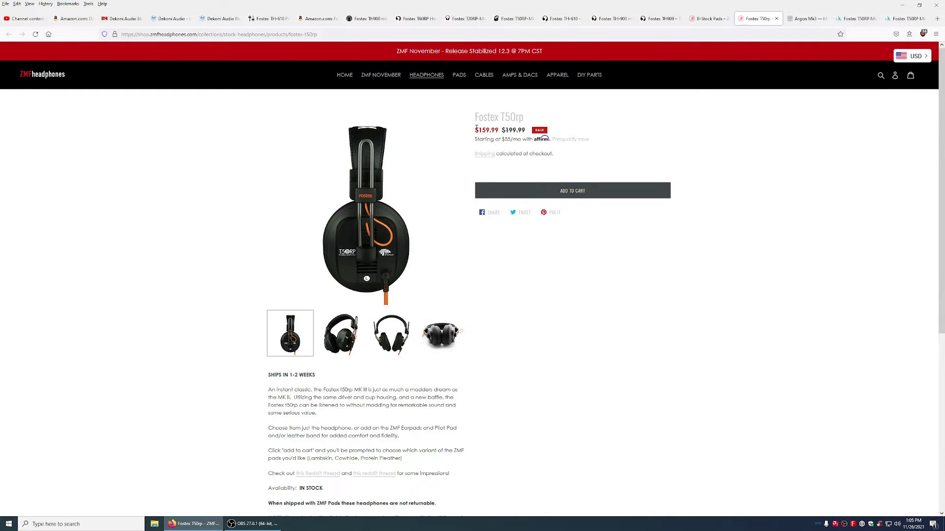
{"action": "left_click_drag", "start_coordinate": [477, 130], "coordinate": [526, 131]}
{"action": "left_click", "coordinate": [709, 133]}
{"action": "left_click", "coordinate": [807, 18]}
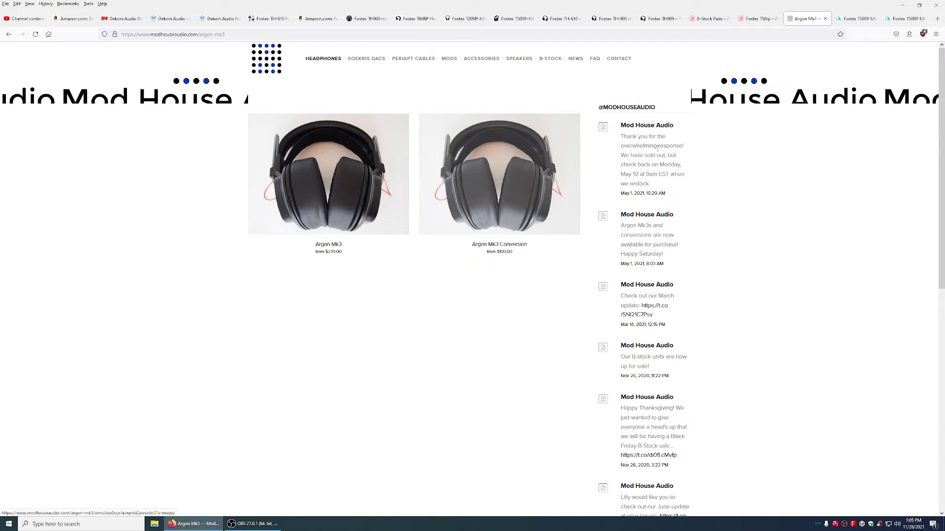
{"action": "left_click", "coordinate": [859, 19]}
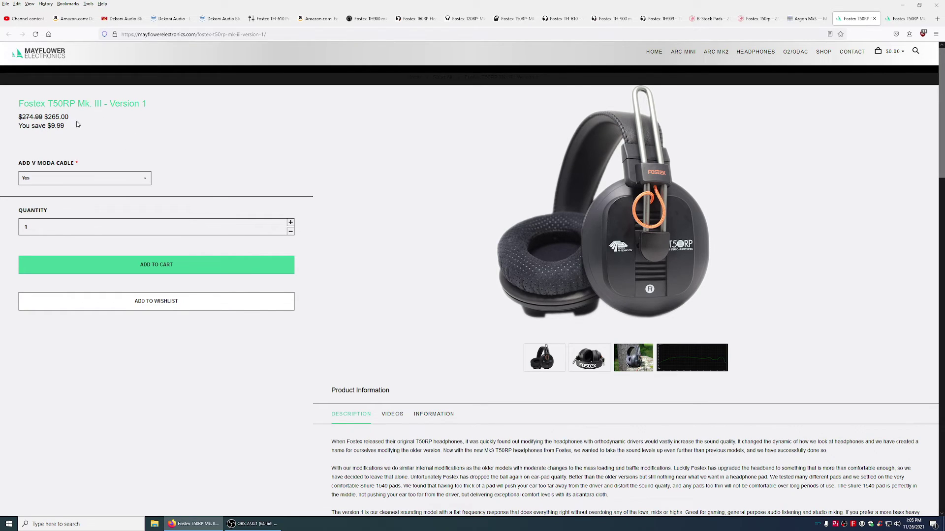
Show Mayflower's T50RP Mk III Version 3 Bass Model at $235, down from $249.99.
{"action": "left_click", "coordinate": [904, 19]}
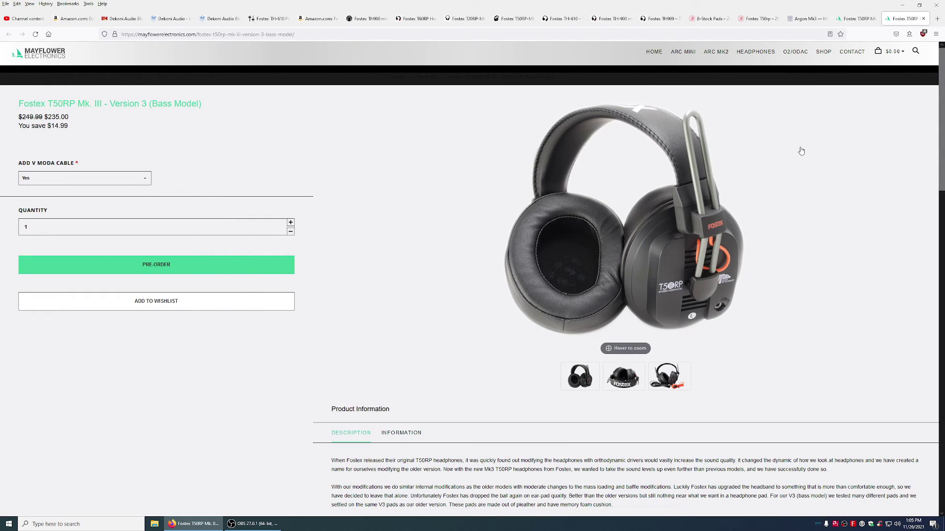